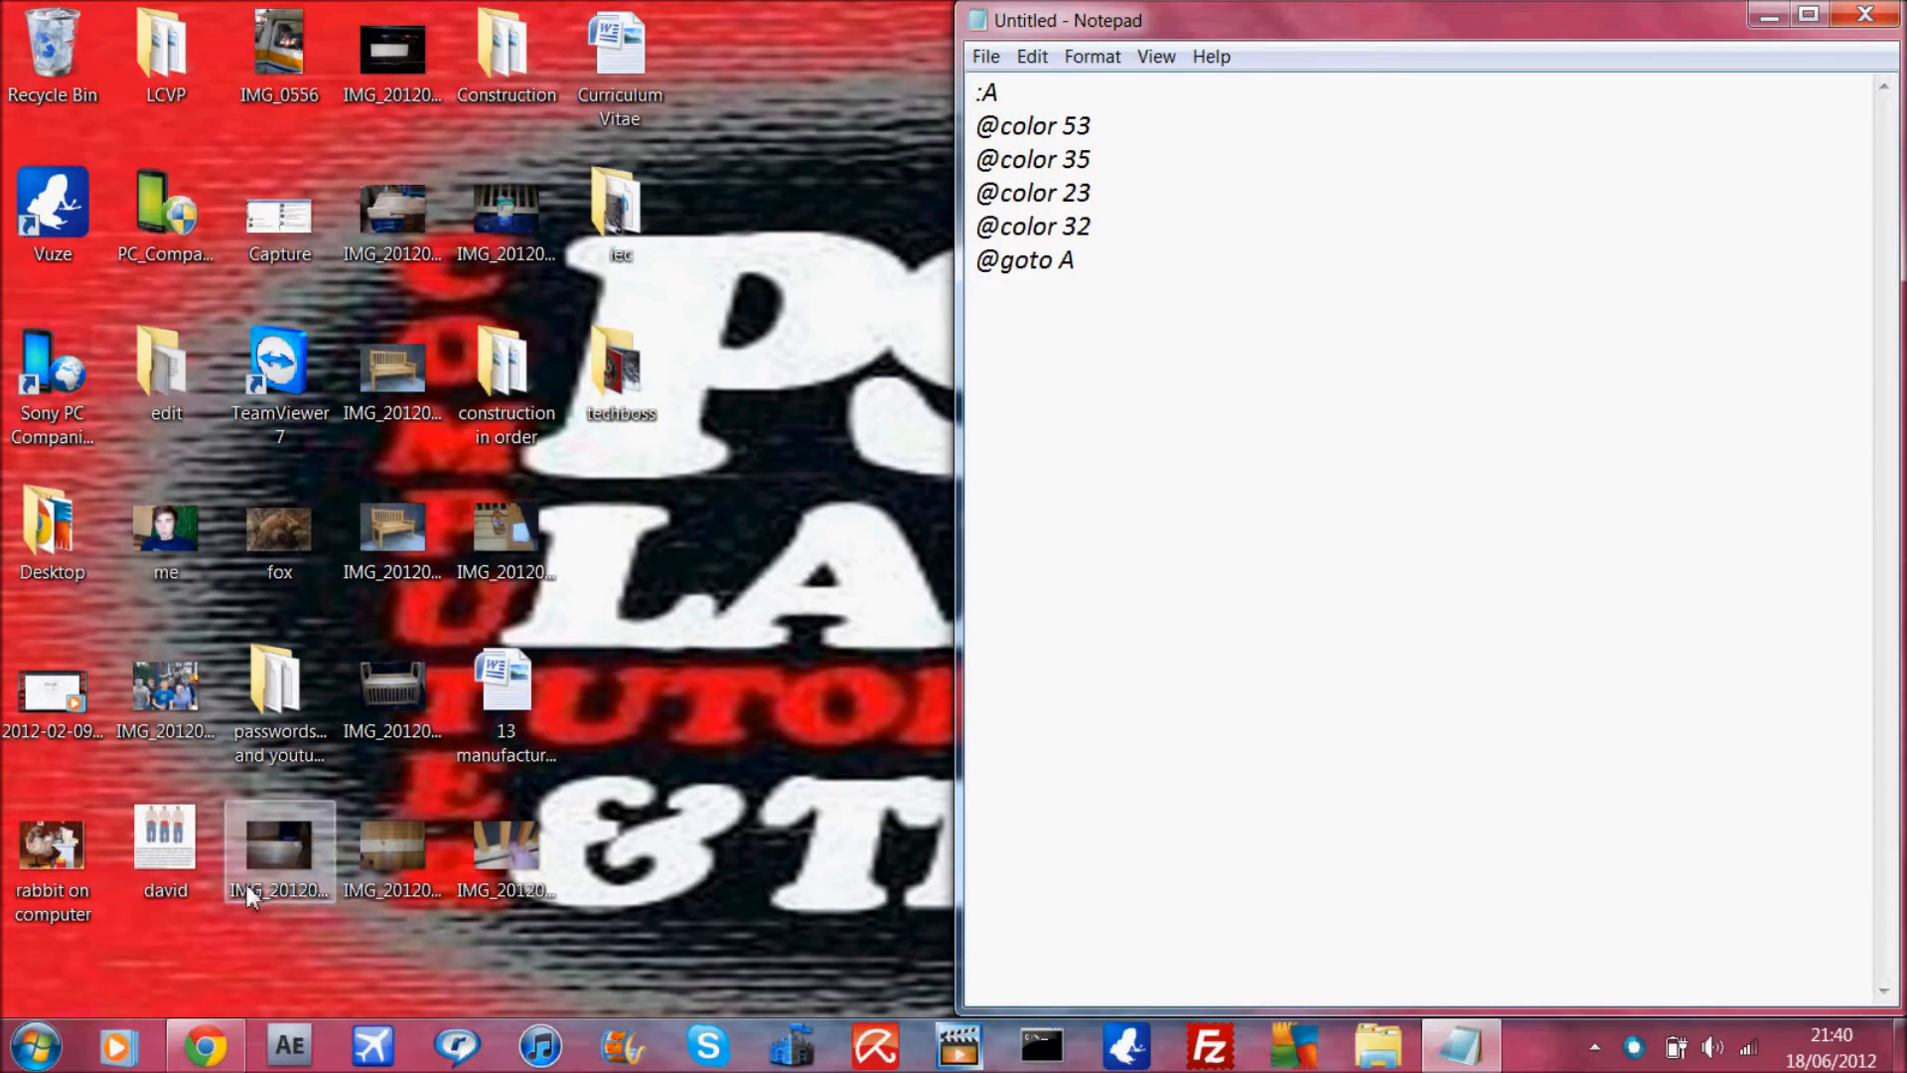
# Return from the stuck-pixel web page to Notepad and start Save As for the script
pyautogui.click(206, 1046)
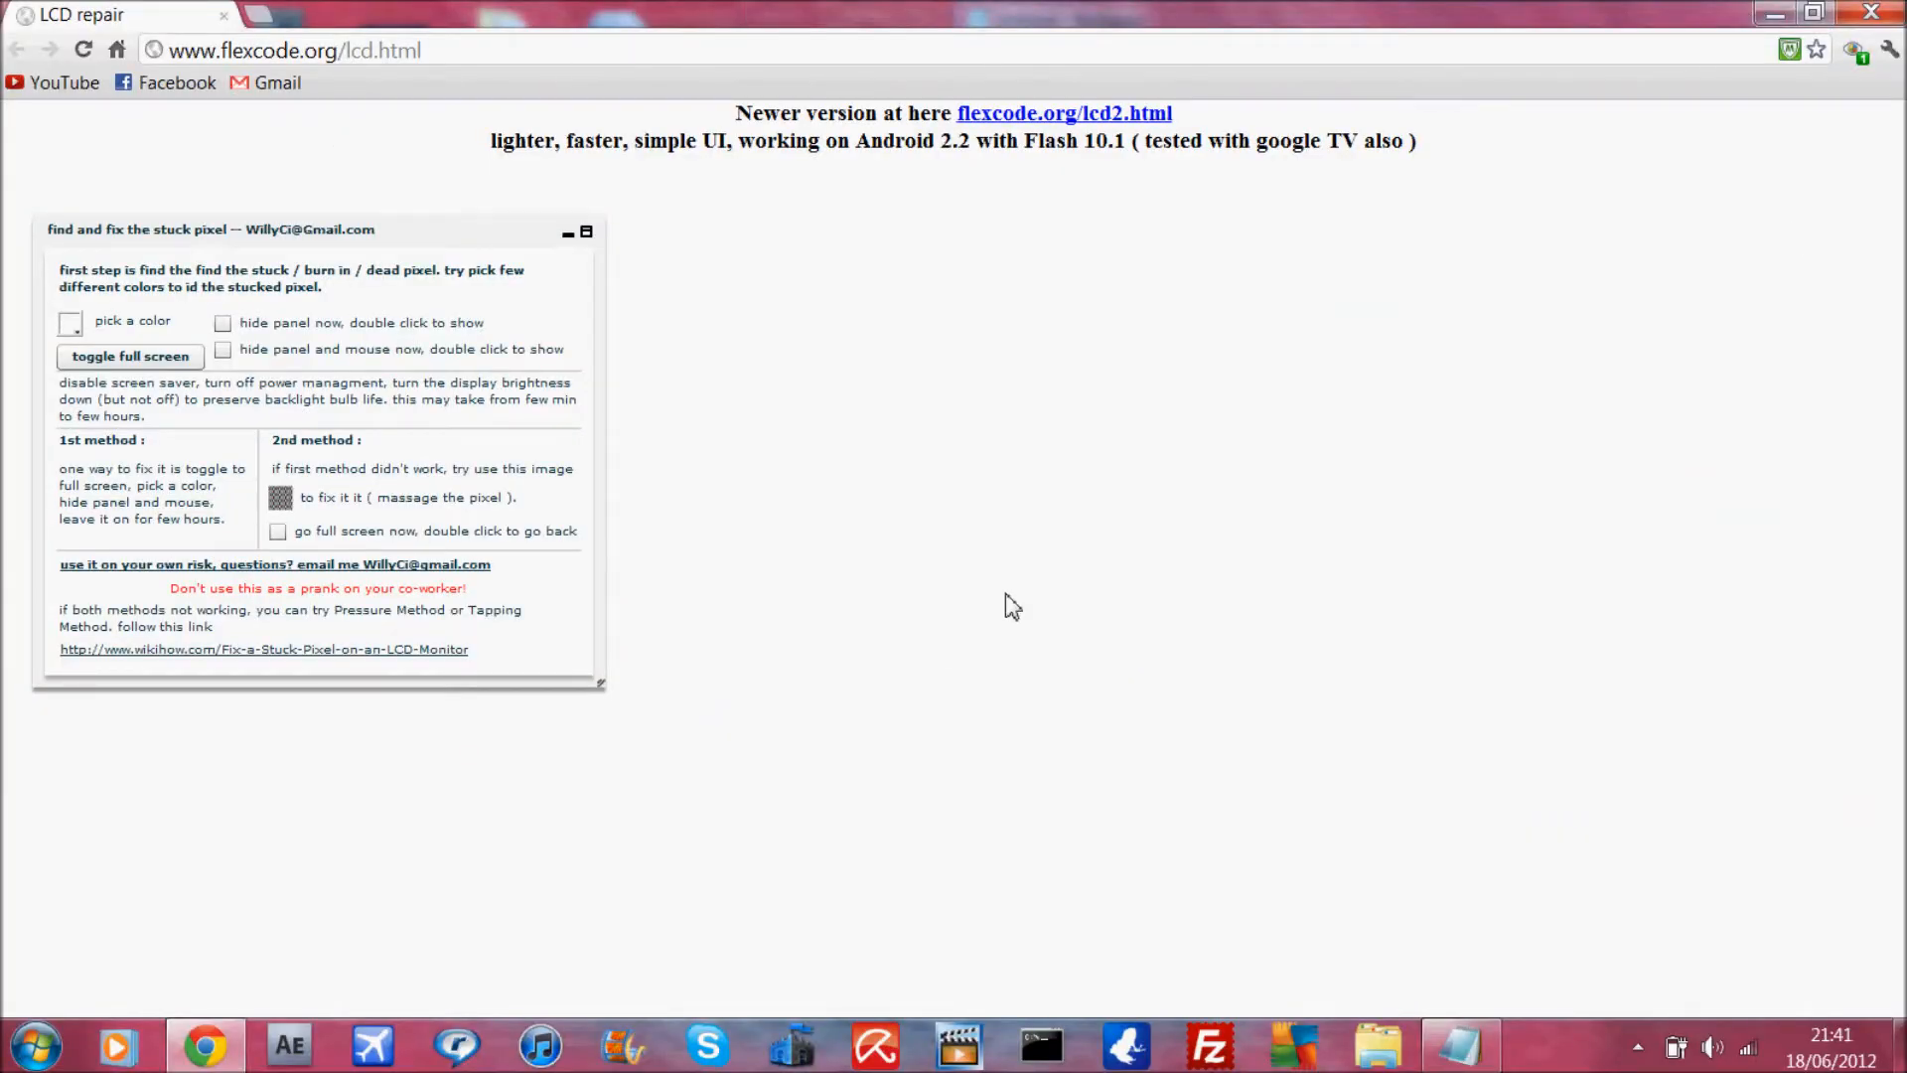
pyautogui.click(1788, 13)
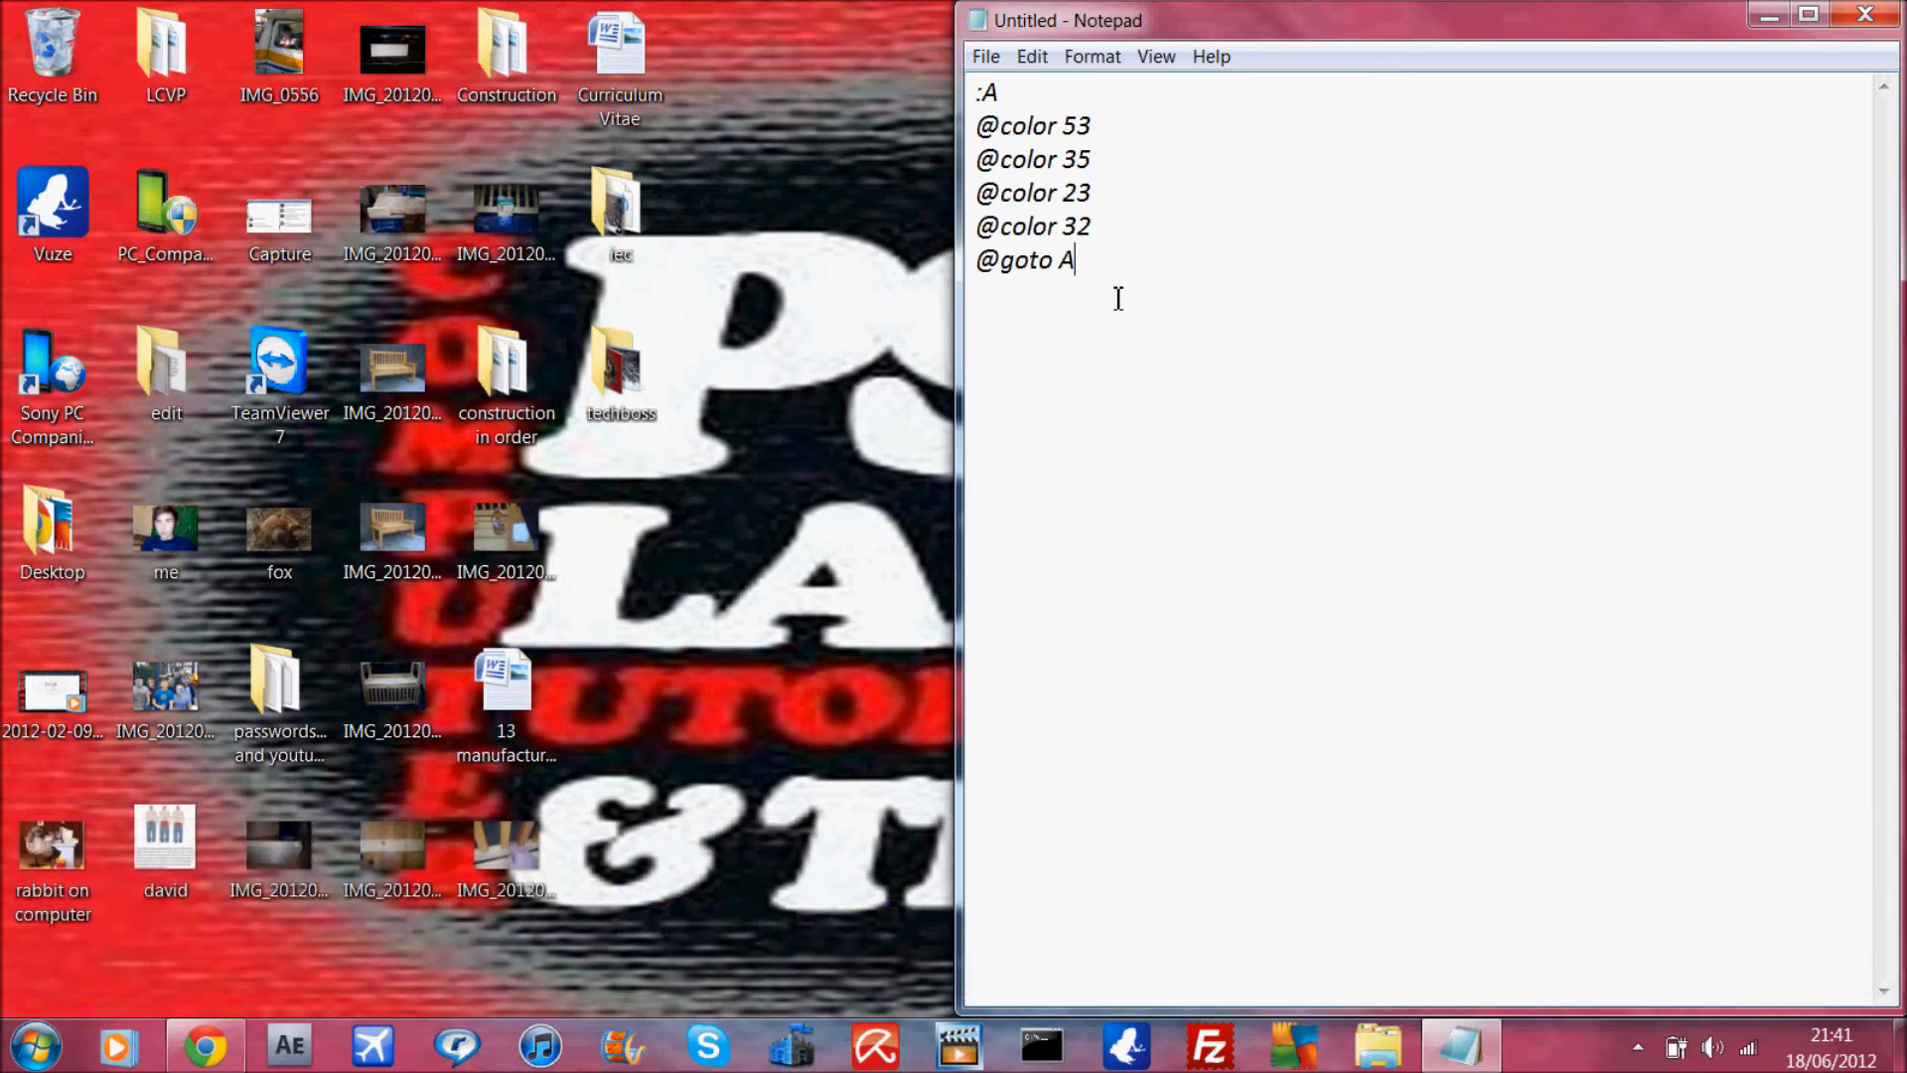
pyautogui.click(996, 76)
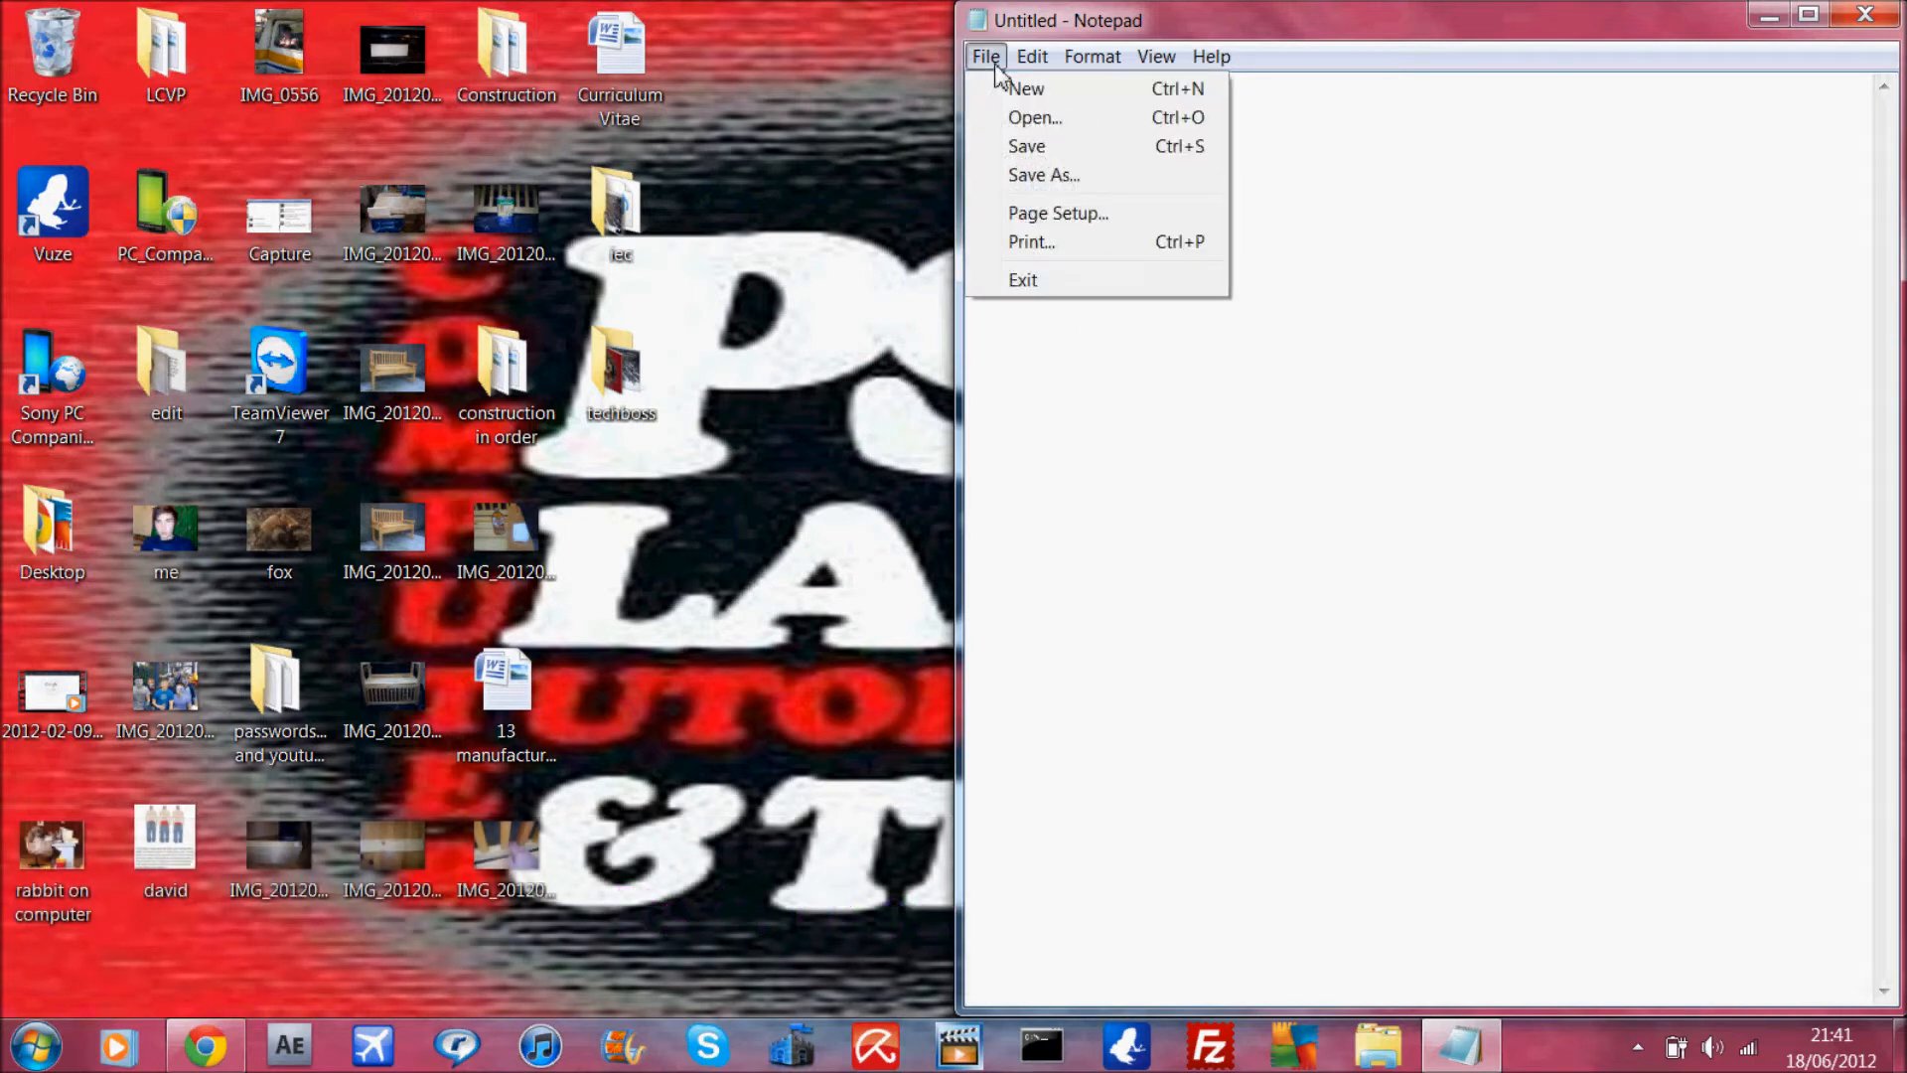
pyautogui.click(1060, 173)
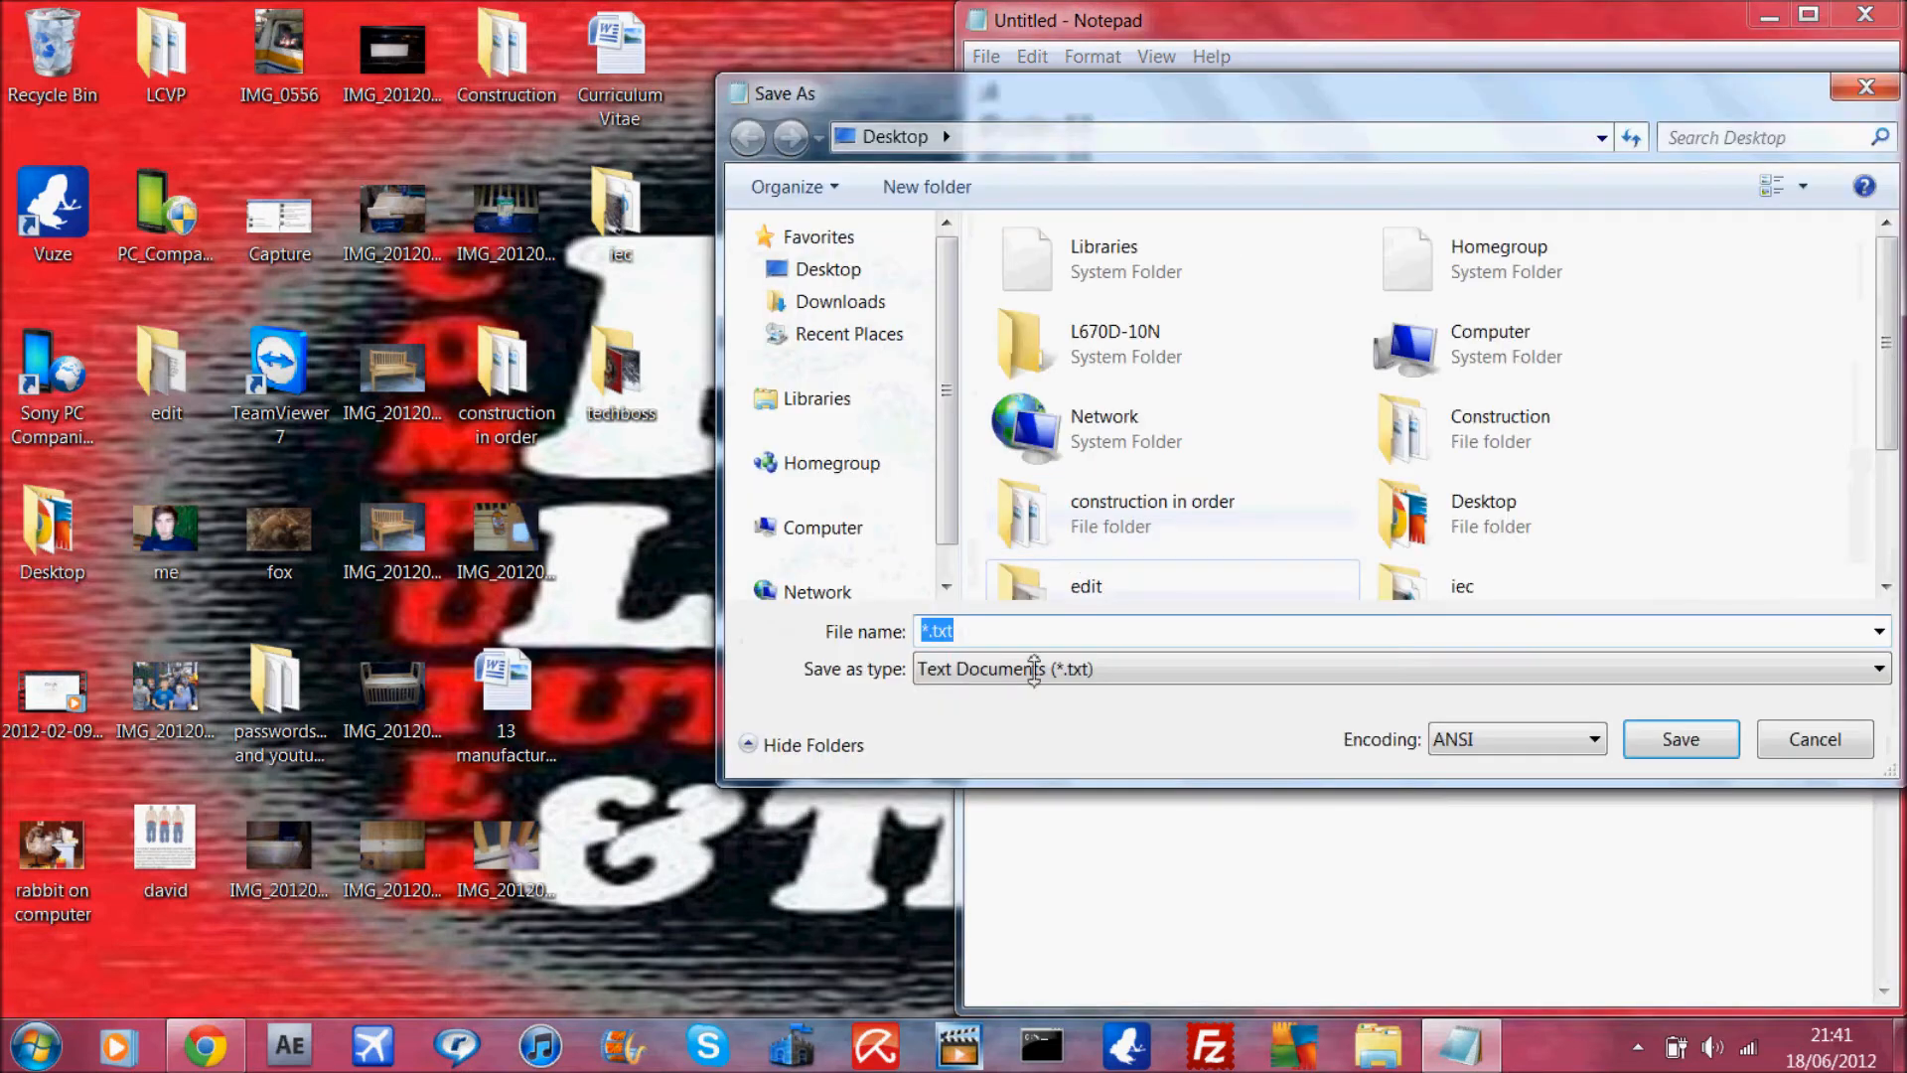
pyautogui.write('p')
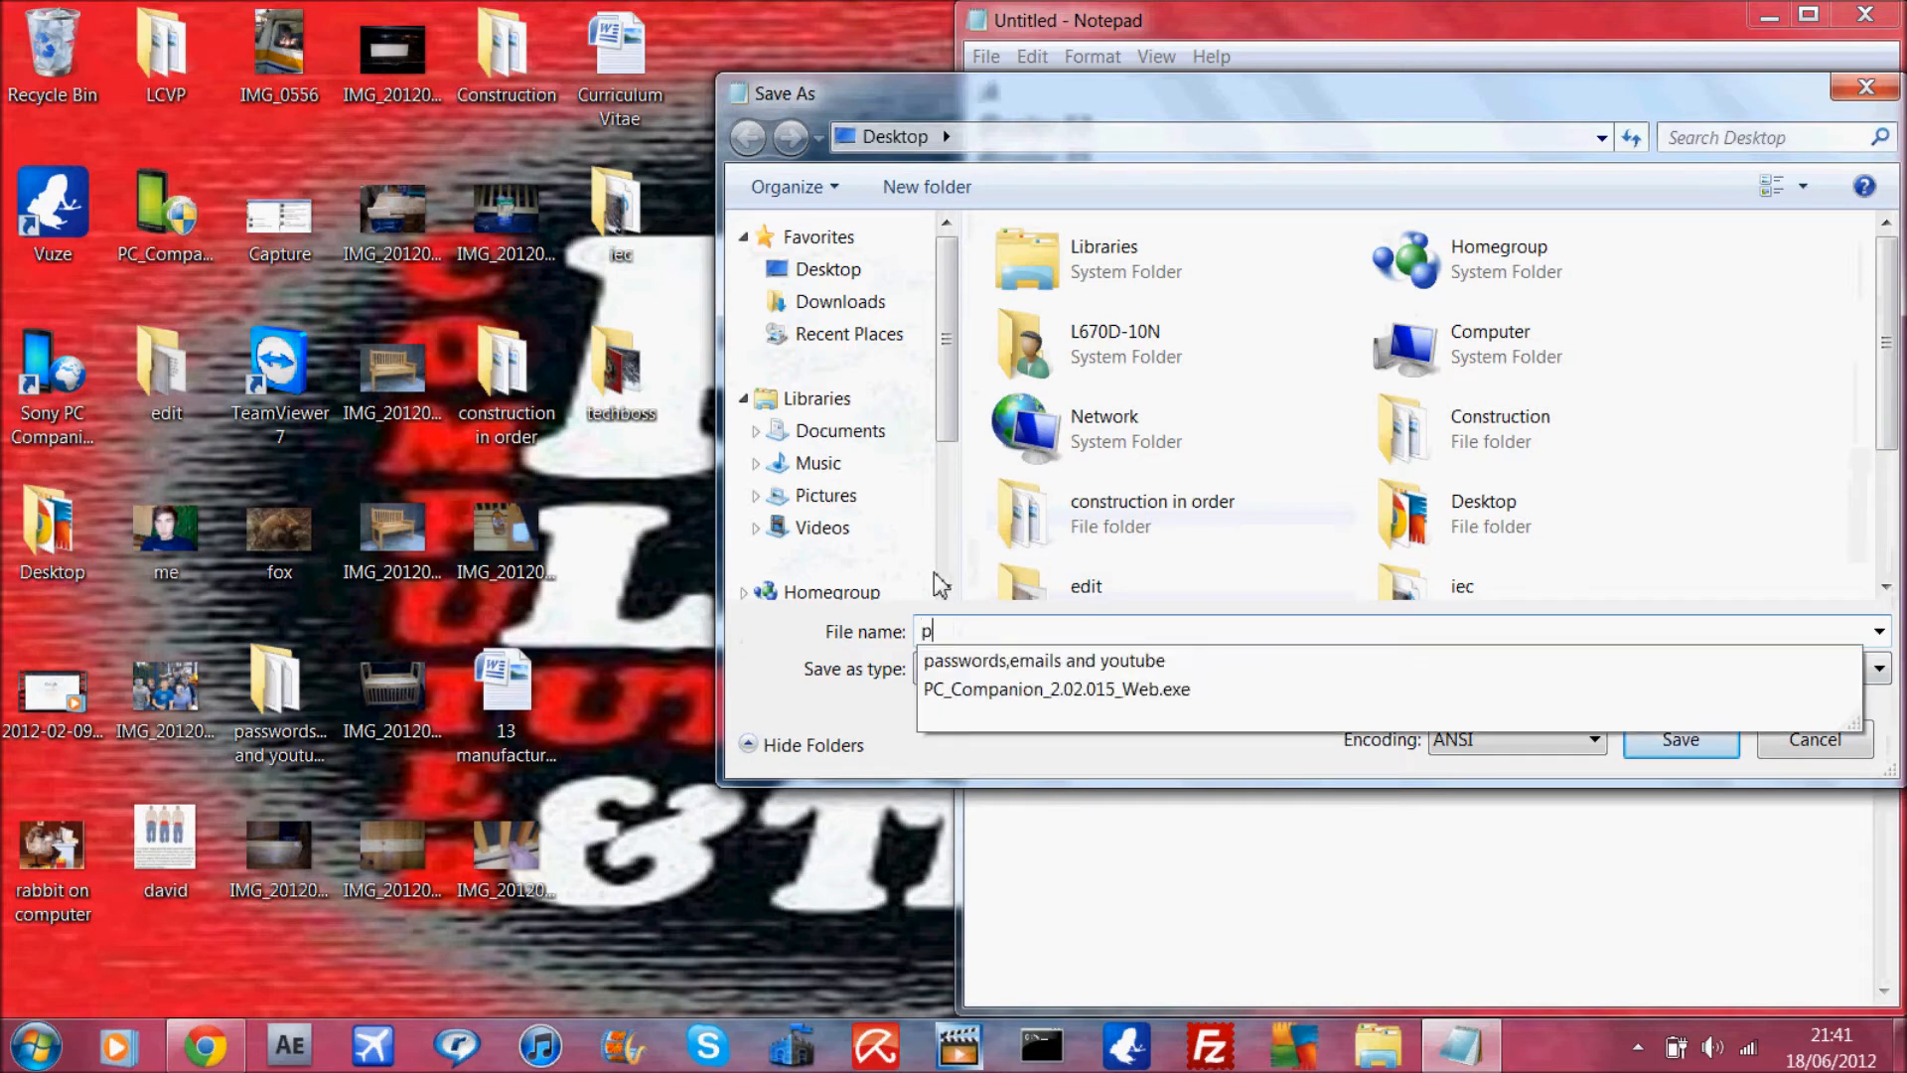
pyautogui.write('ixel.bat')
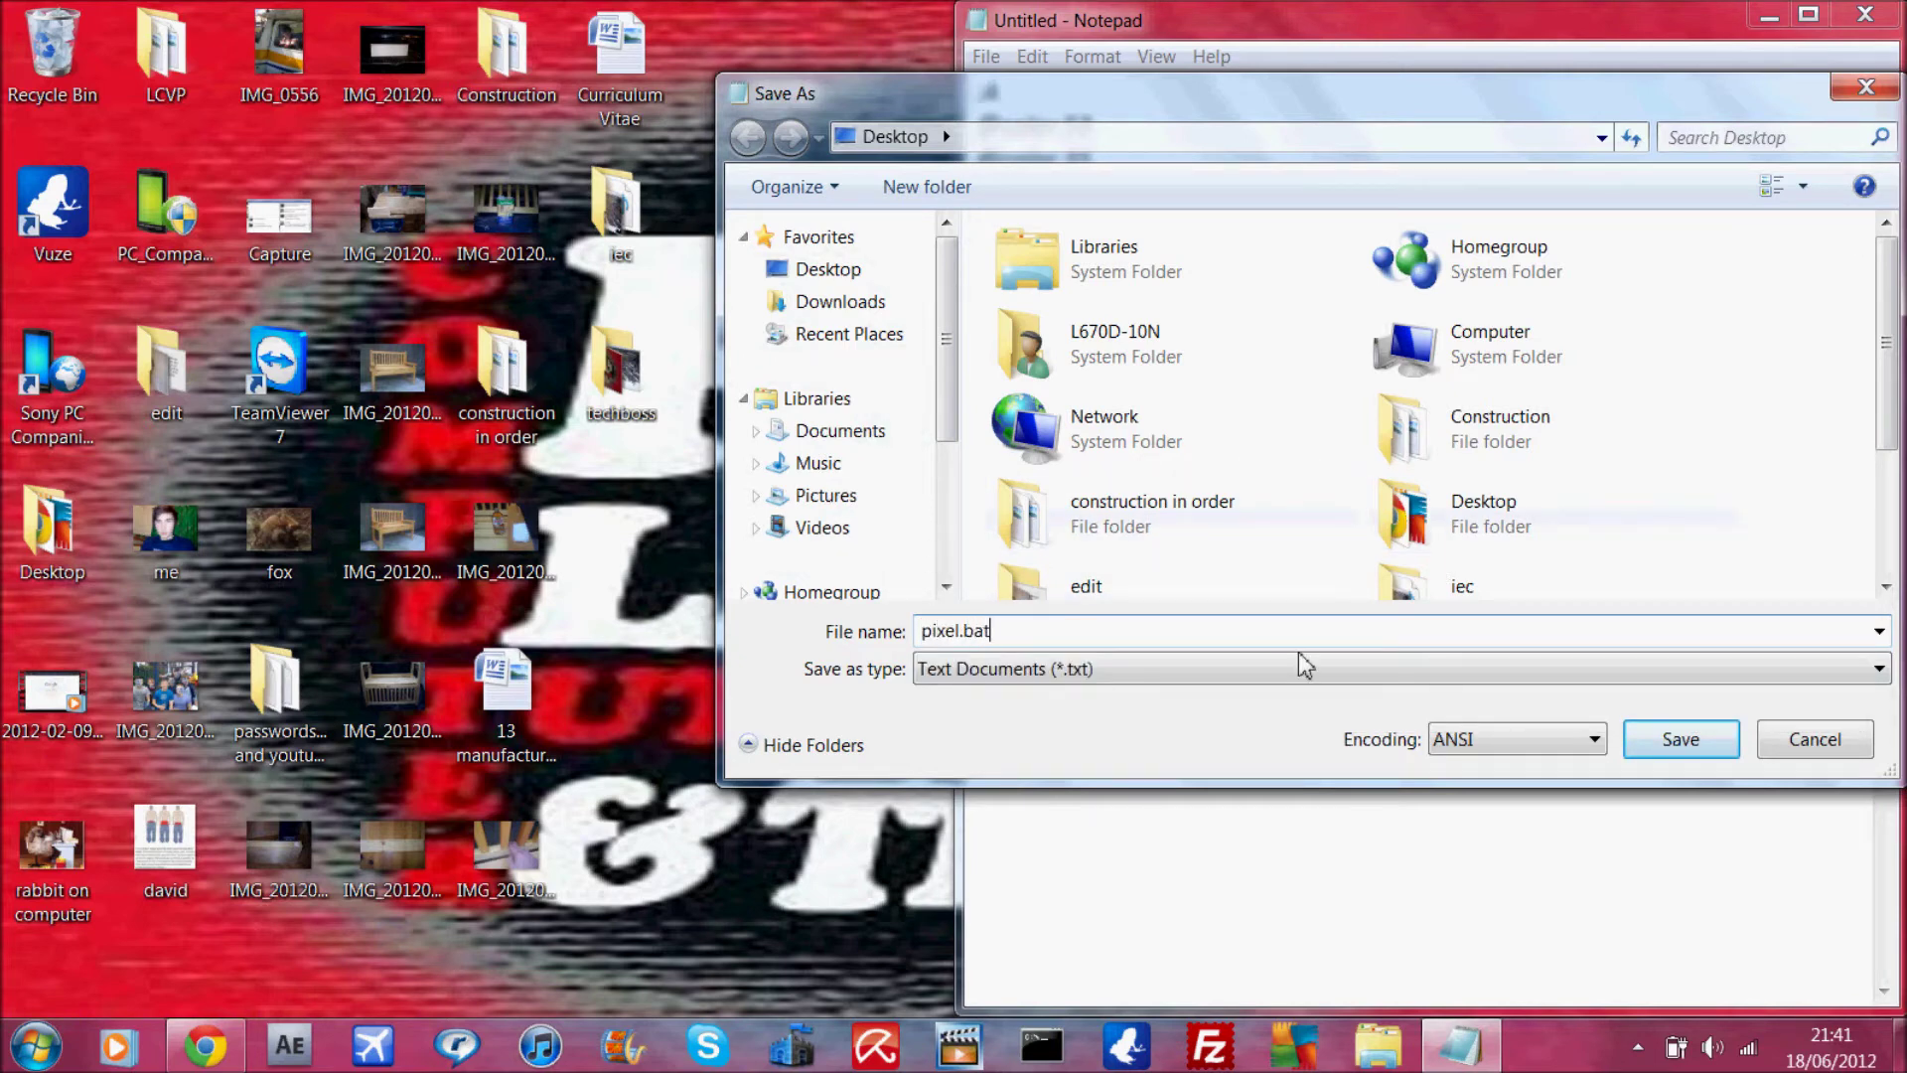
# Save the script to the desktop as pixel.bat with Save as type set to All Files
pyautogui.click(1296, 669)
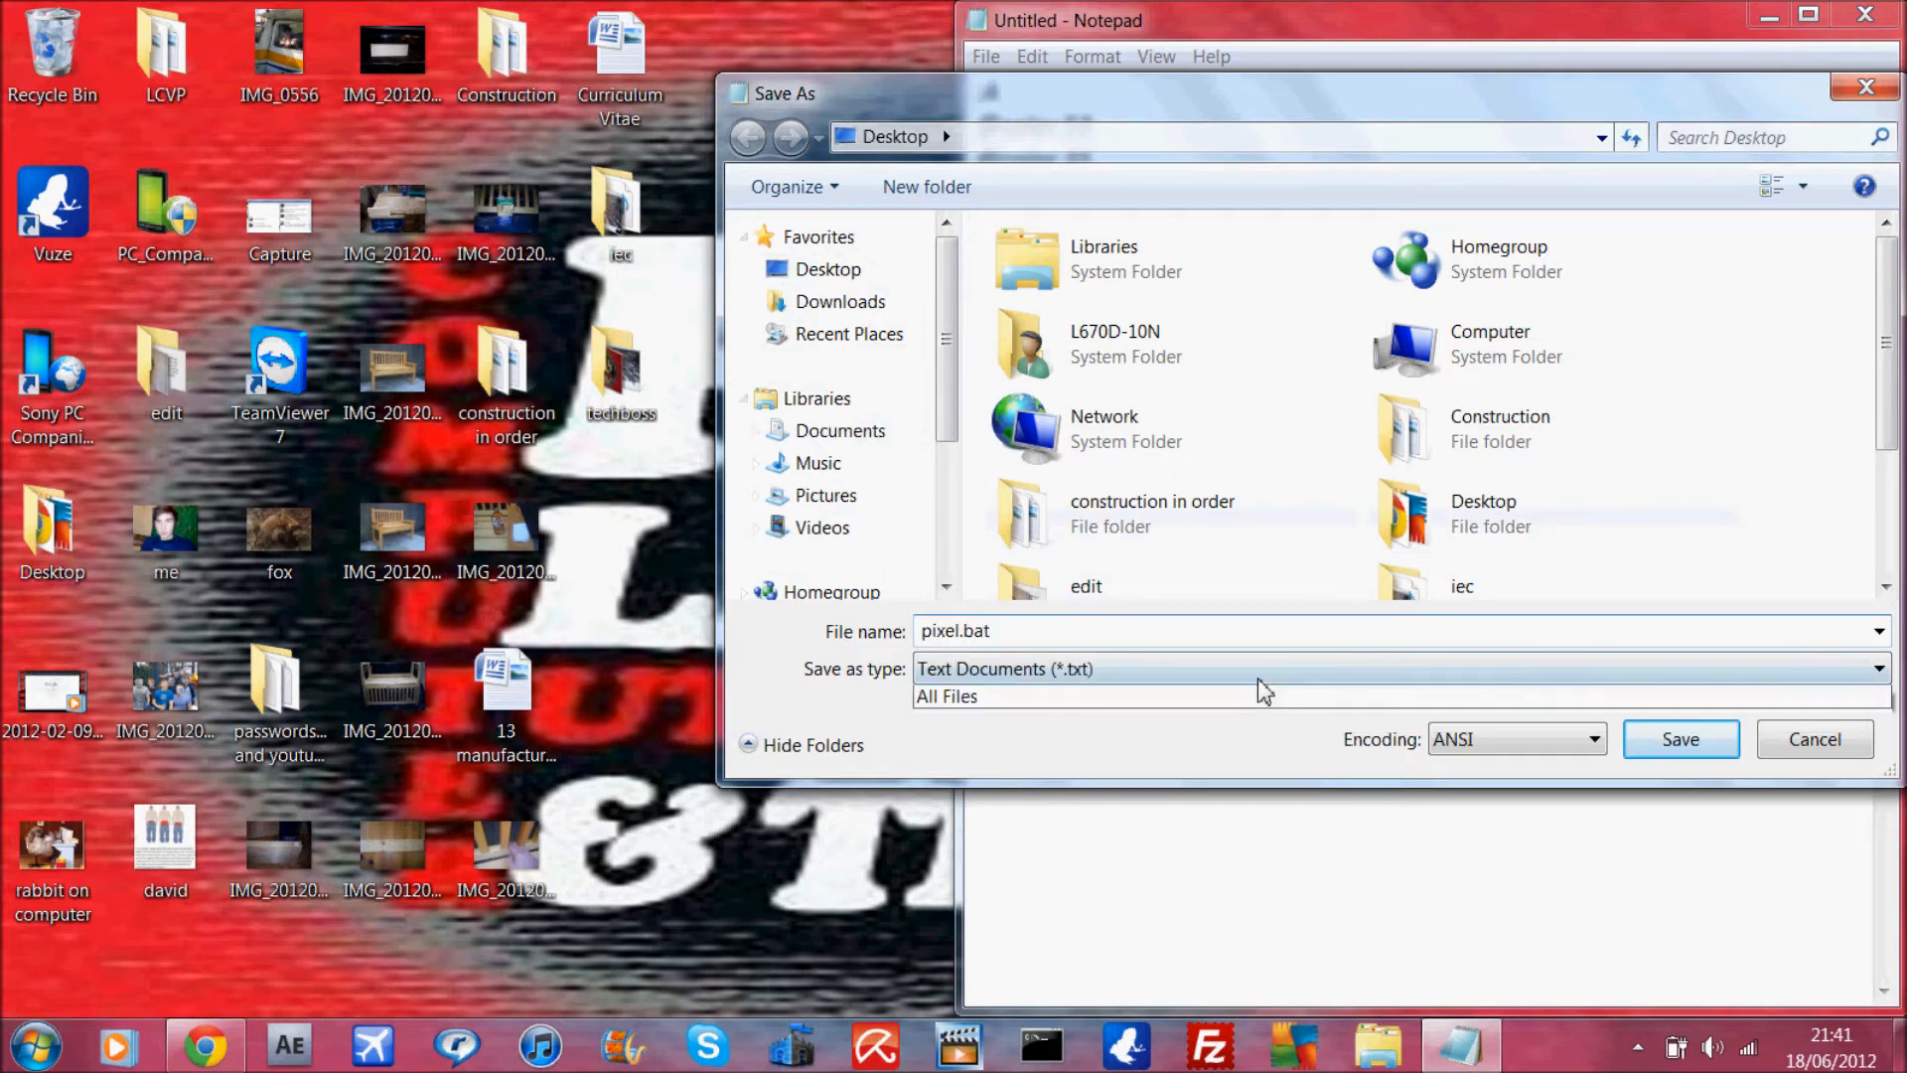
pyautogui.click(1083, 724)
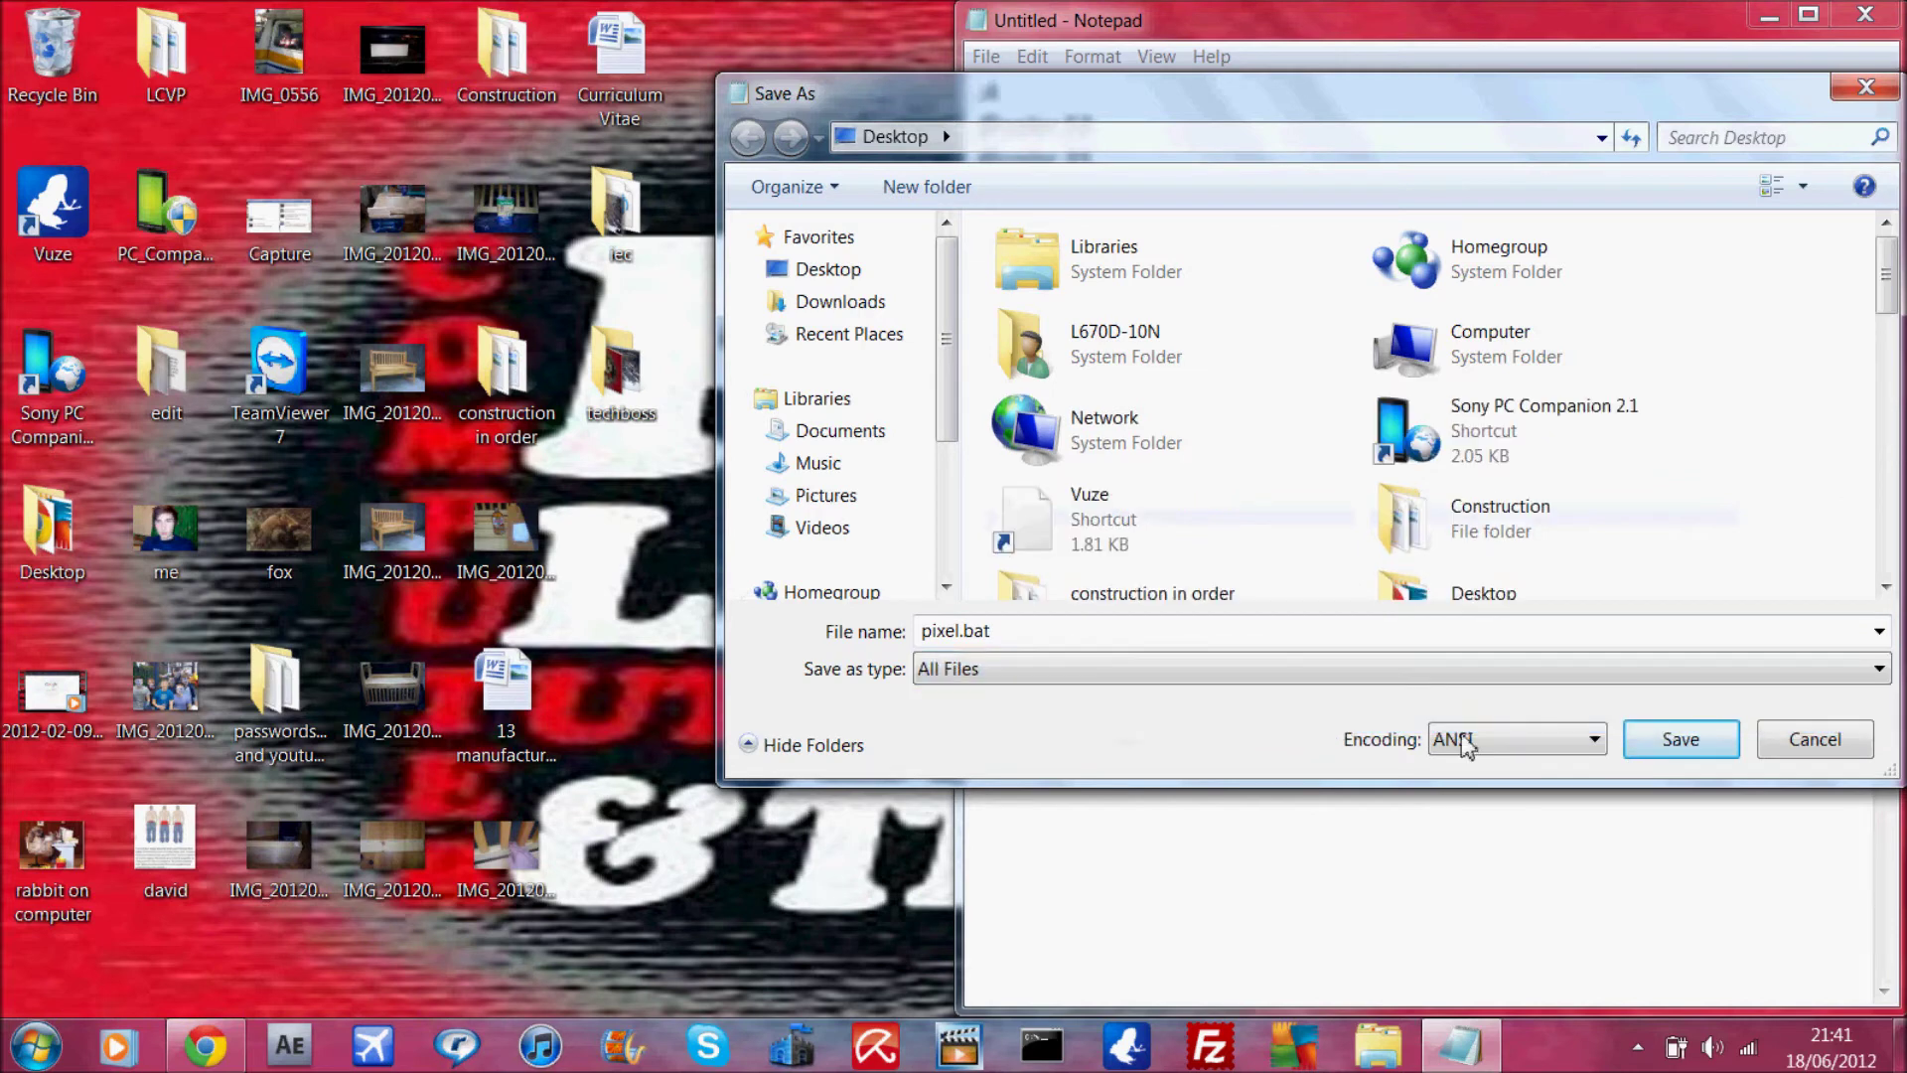
pyautogui.click(1664, 741)
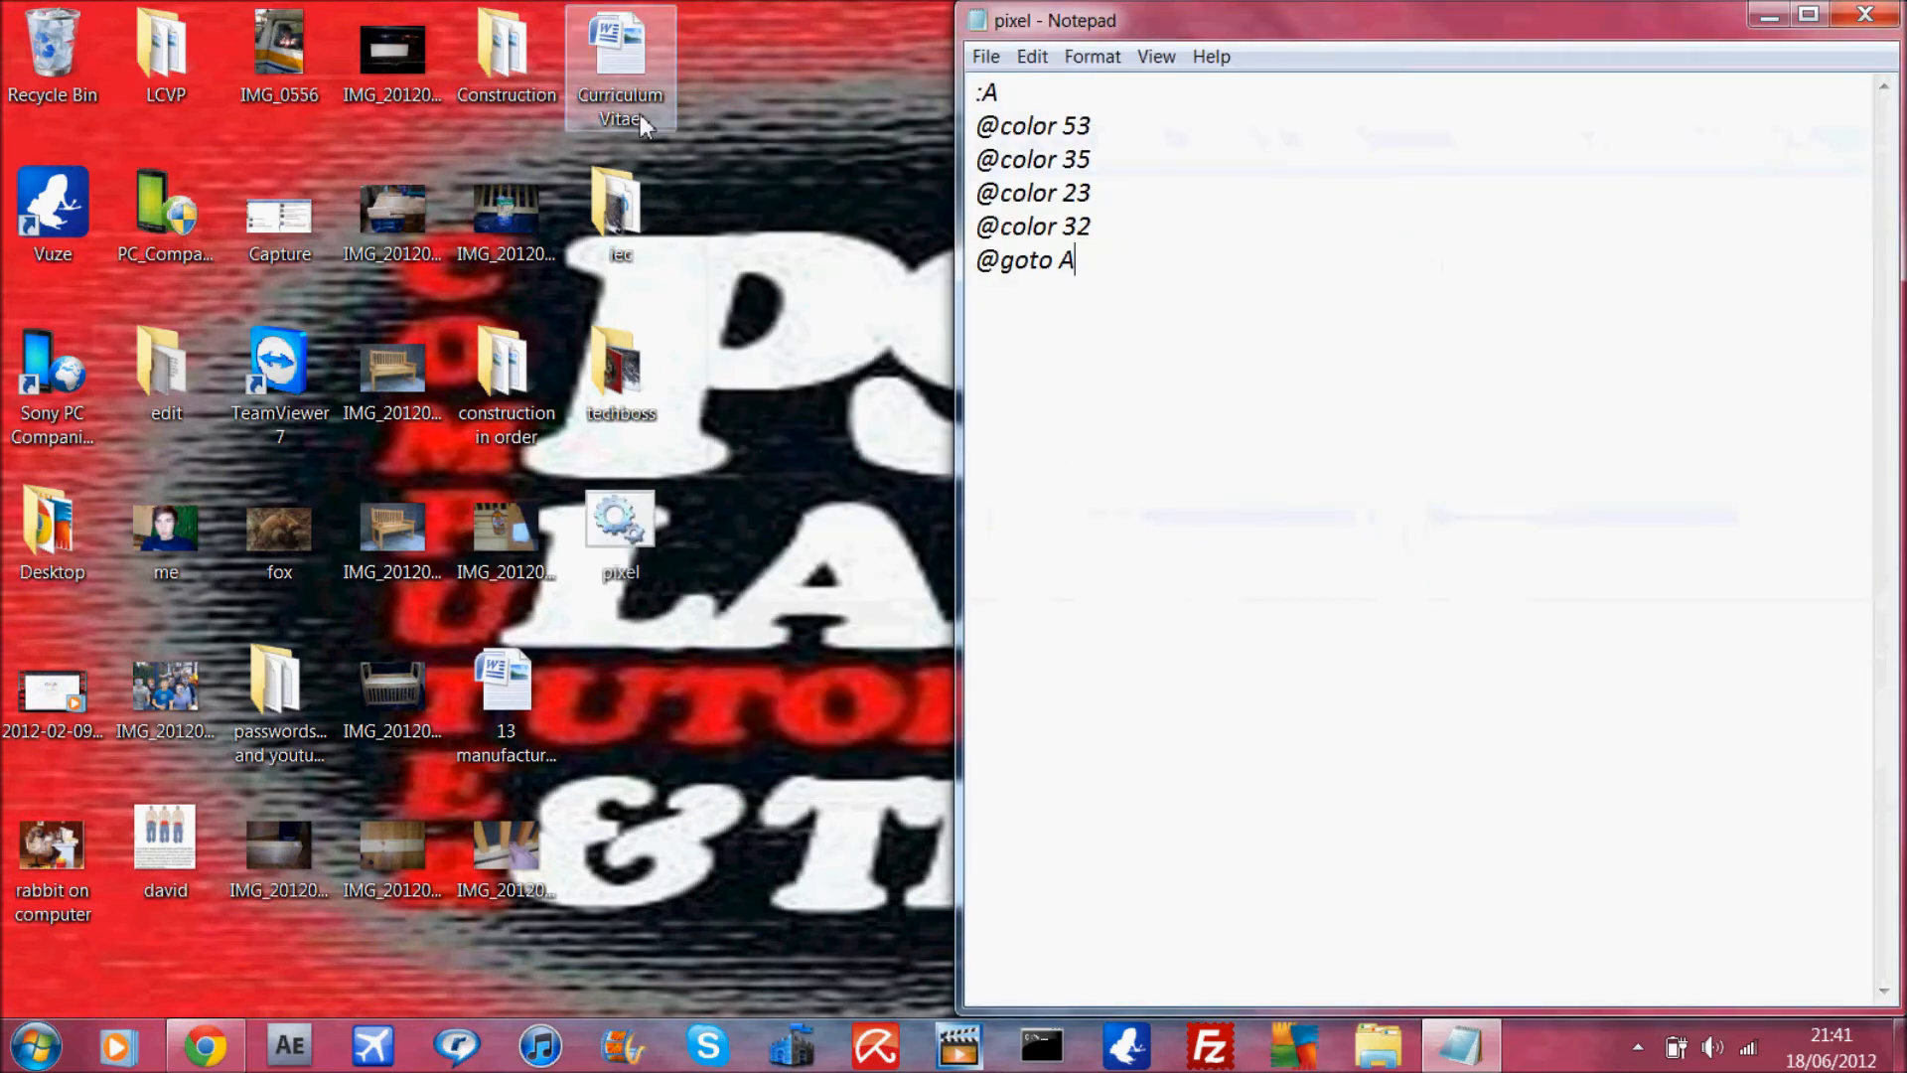
# Run pixel.bat from the desktop and reposition its colour-cycling console window lower left
pyautogui.click(1770, 18)
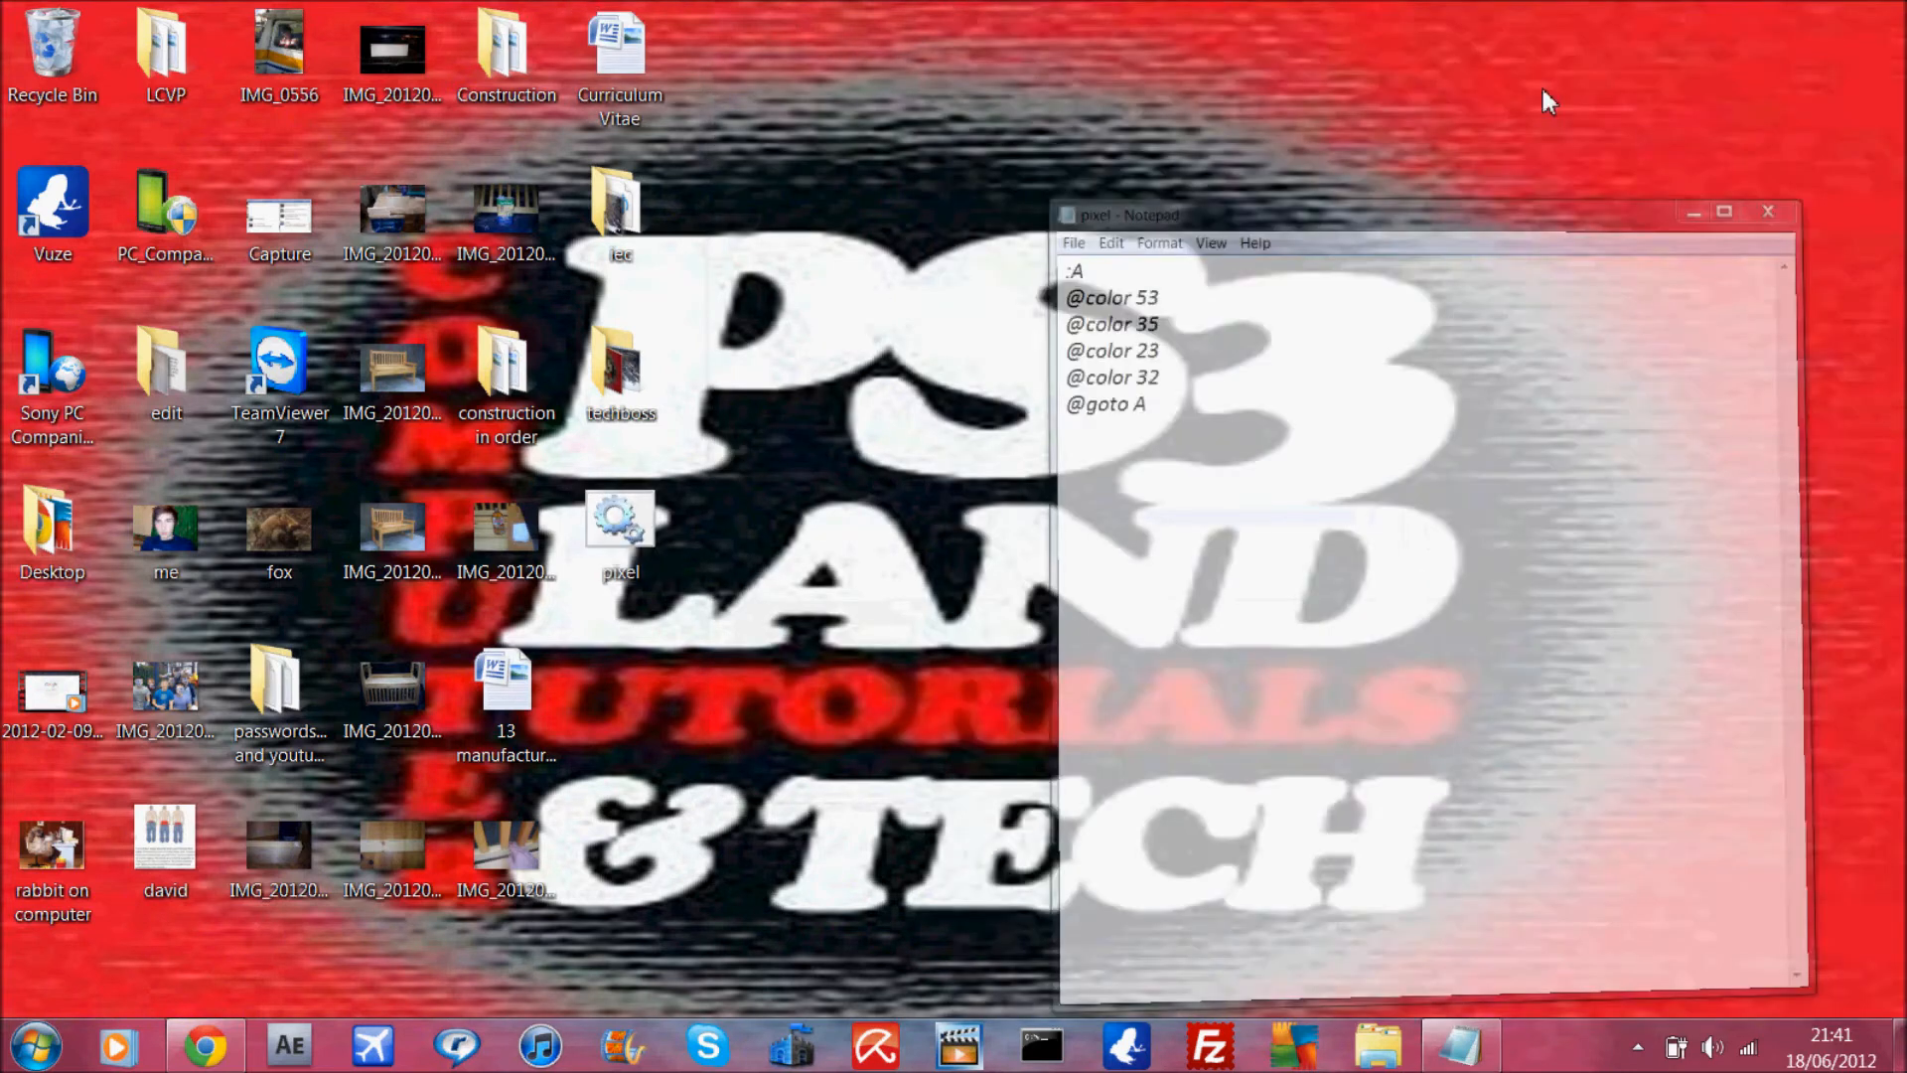
pyautogui.doubleClick(642, 534)
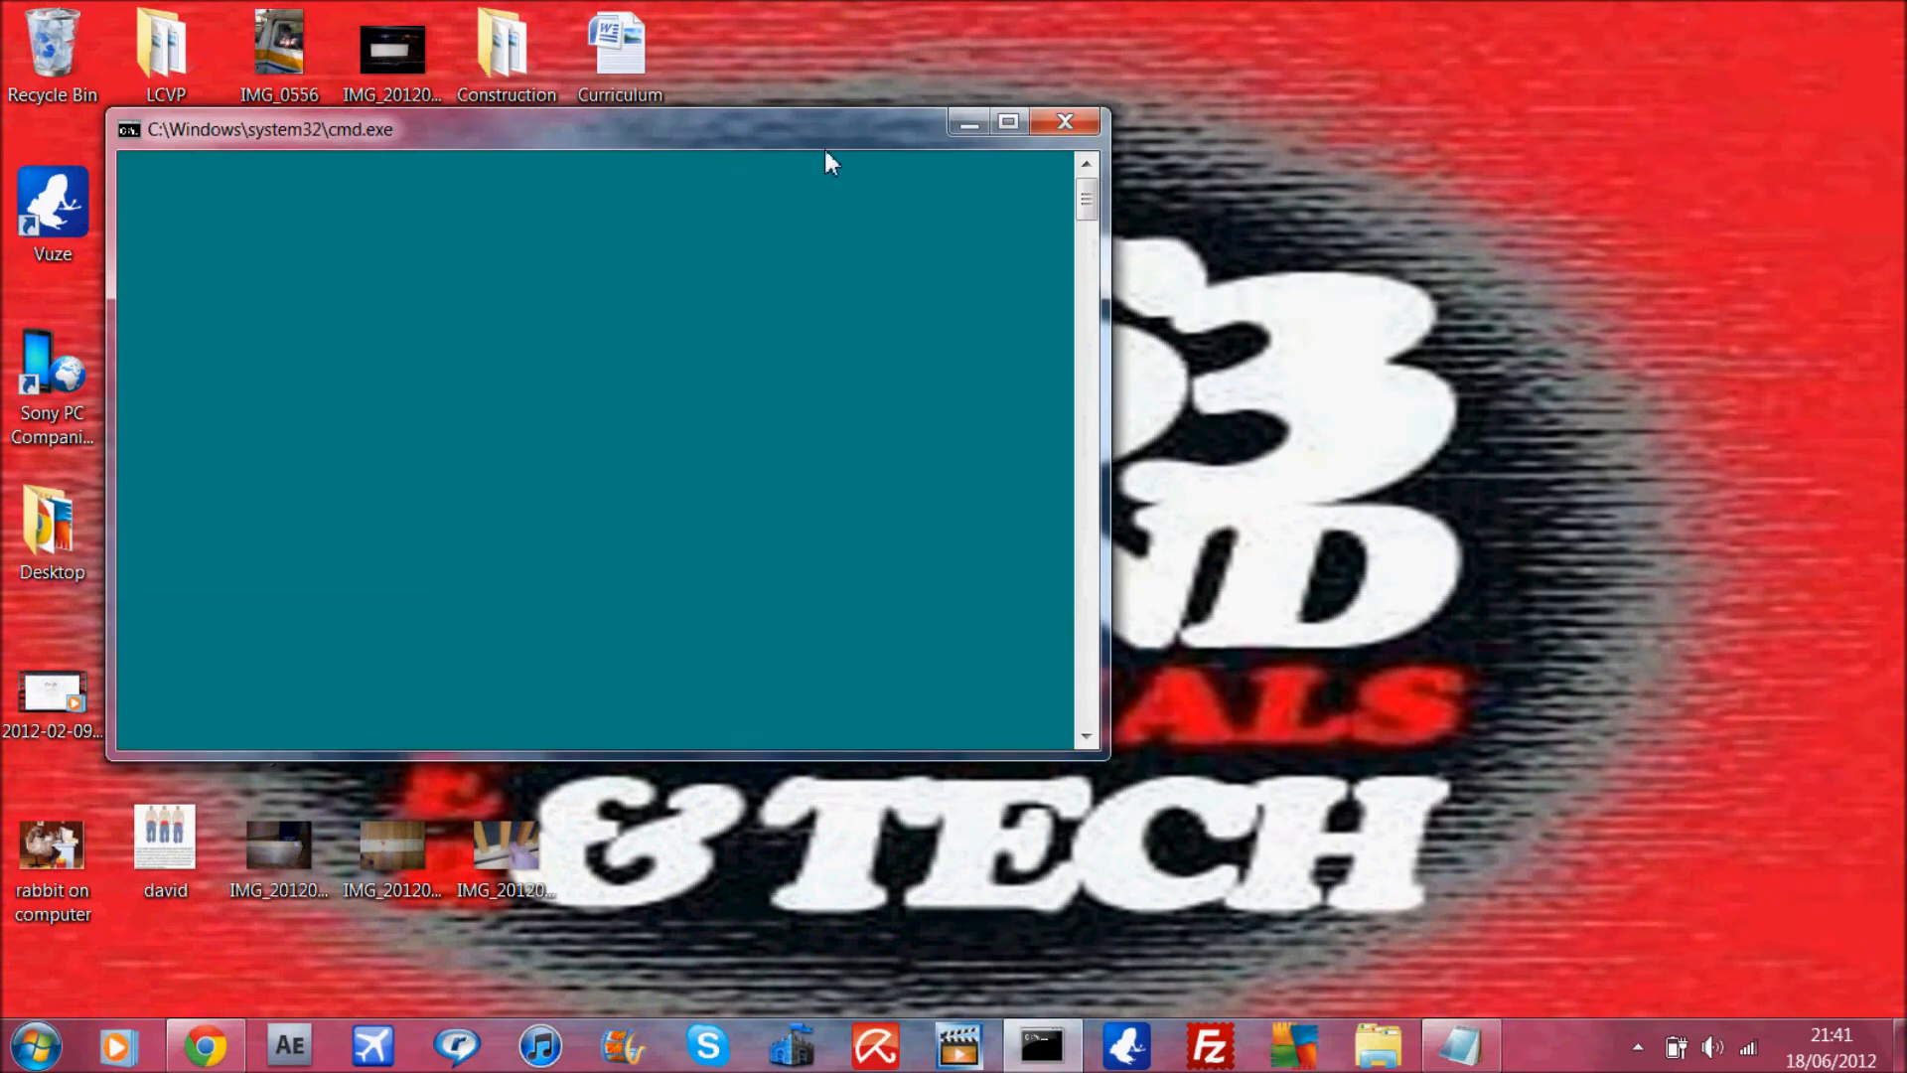
pyautogui.moveTo(823, 146)
pyautogui.mouseDown()
pyautogui.moveTo(757, 269)
pyautogui.moveTo(776, 383)
pyautogui.moveTo(777, 367)
pyautogui.mouseUp()
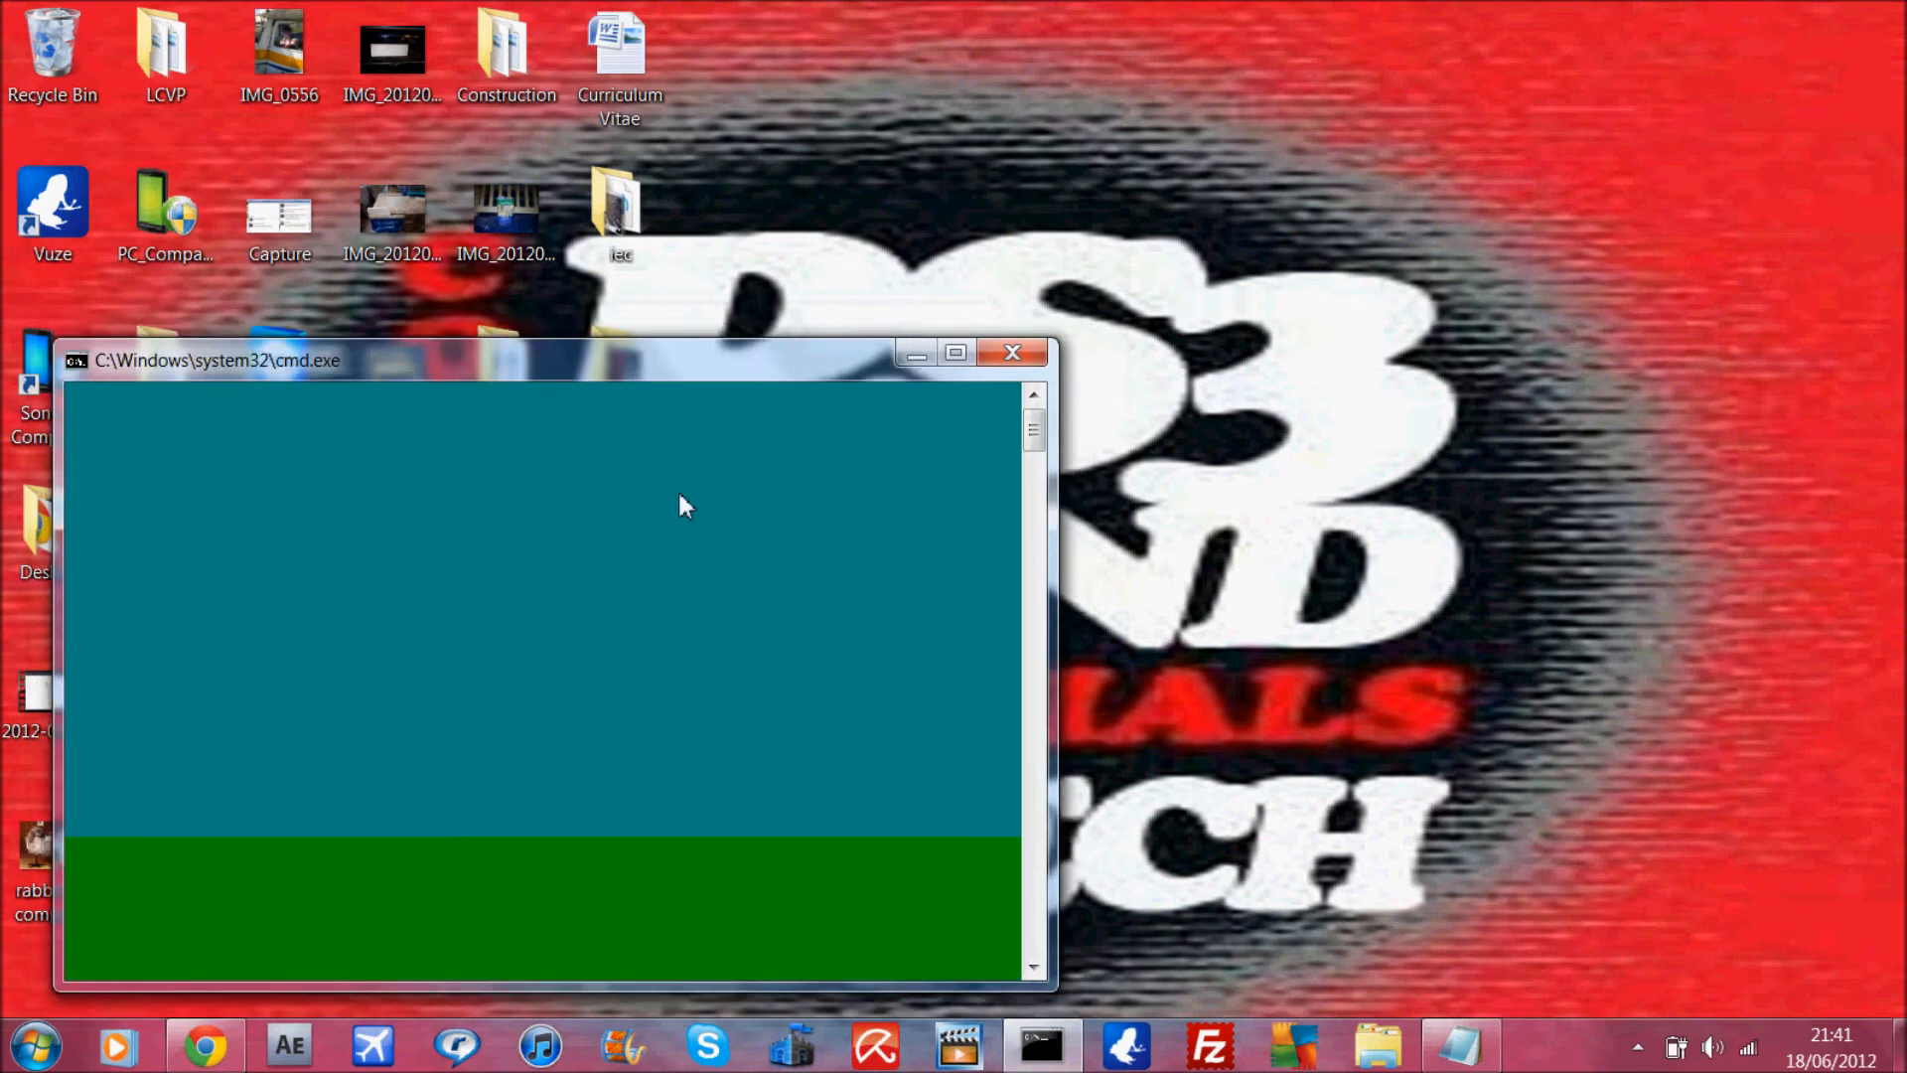